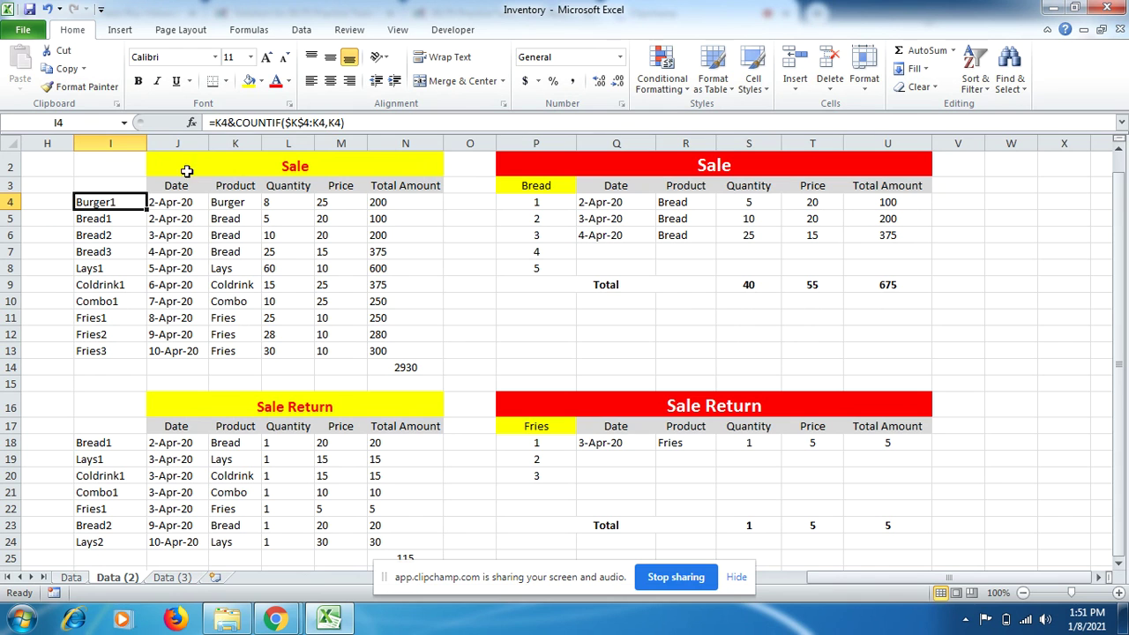
Fill the product-and-count key formula from I4 down to I13 beside the Sale table
{"action": "left_click", "coordinate": [232, 201]}
{"action": "left_click", "coordinate": [124, 201]}
{"action": "double_click", "coordinate": [146, 209]}
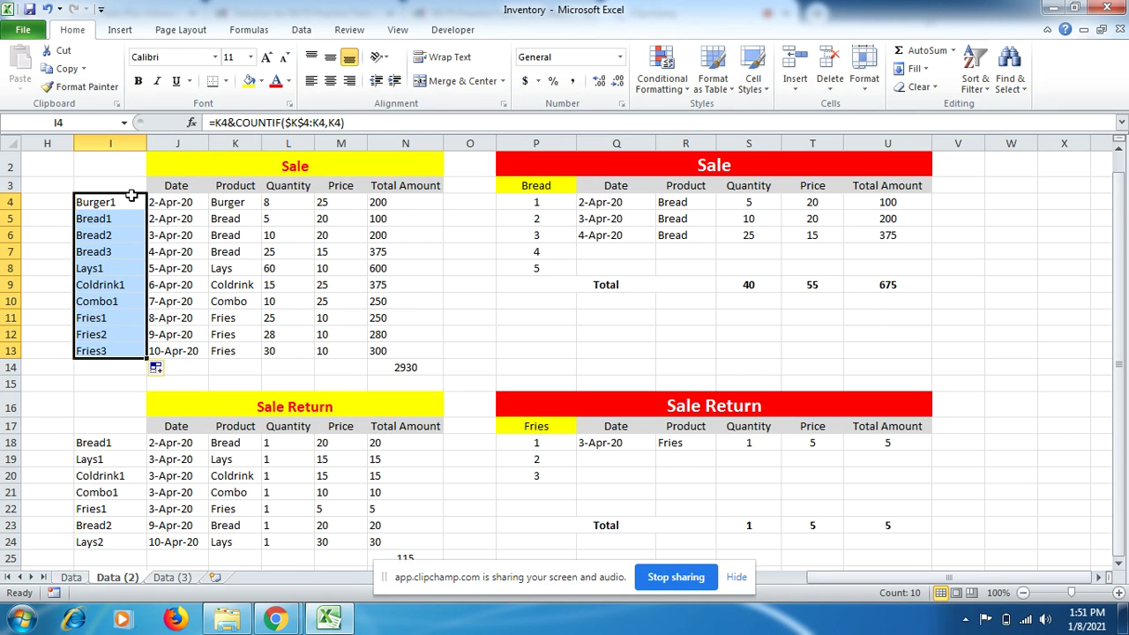
{"action": "left_click", "coordinate": [131, 196]}
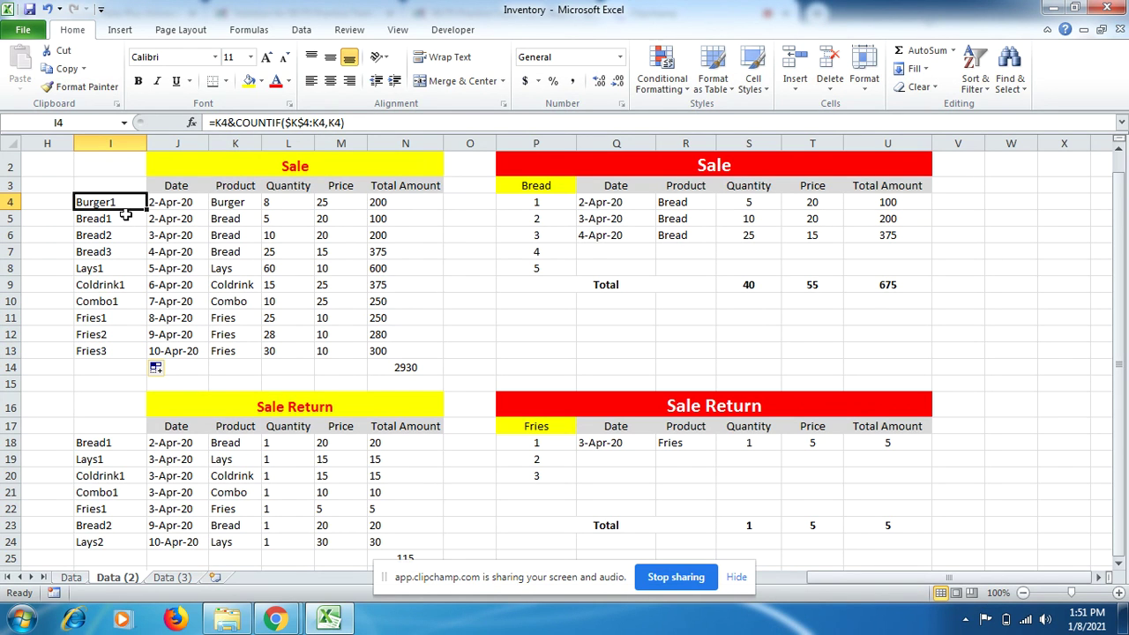
Examine the COUNTIF key formulas for the repeated Bread and Fries entries in column I
{"action": "left_click", "coordinate": [119, 218]}
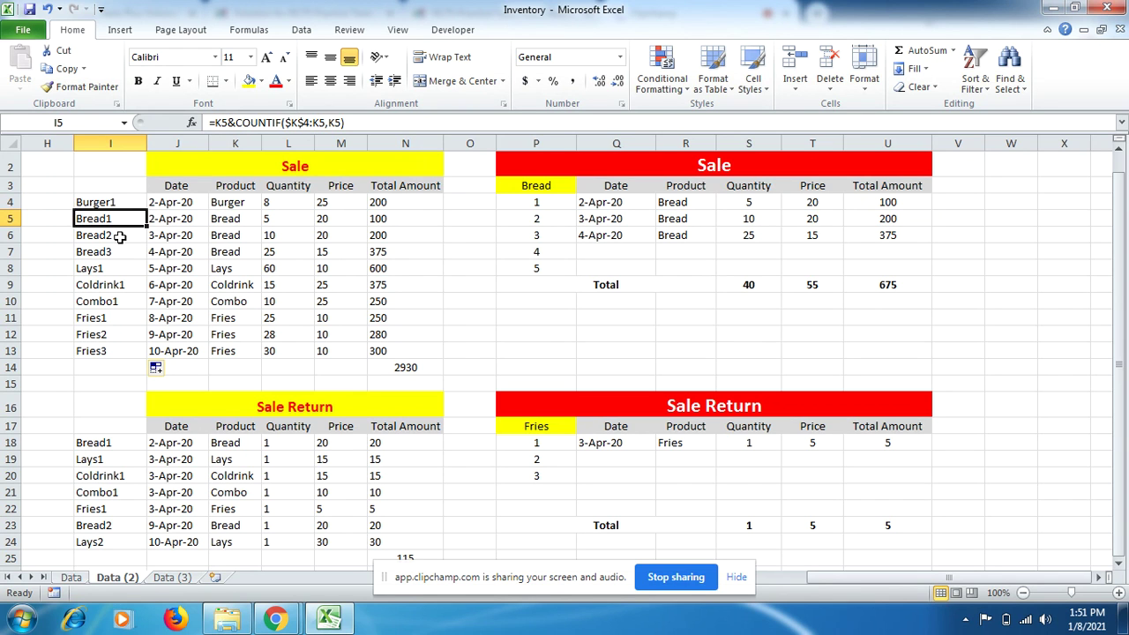
{"action": "left_click", "coordinate": [119, 234]}
{"action": "left_click", "coordinate": [118, 253]}
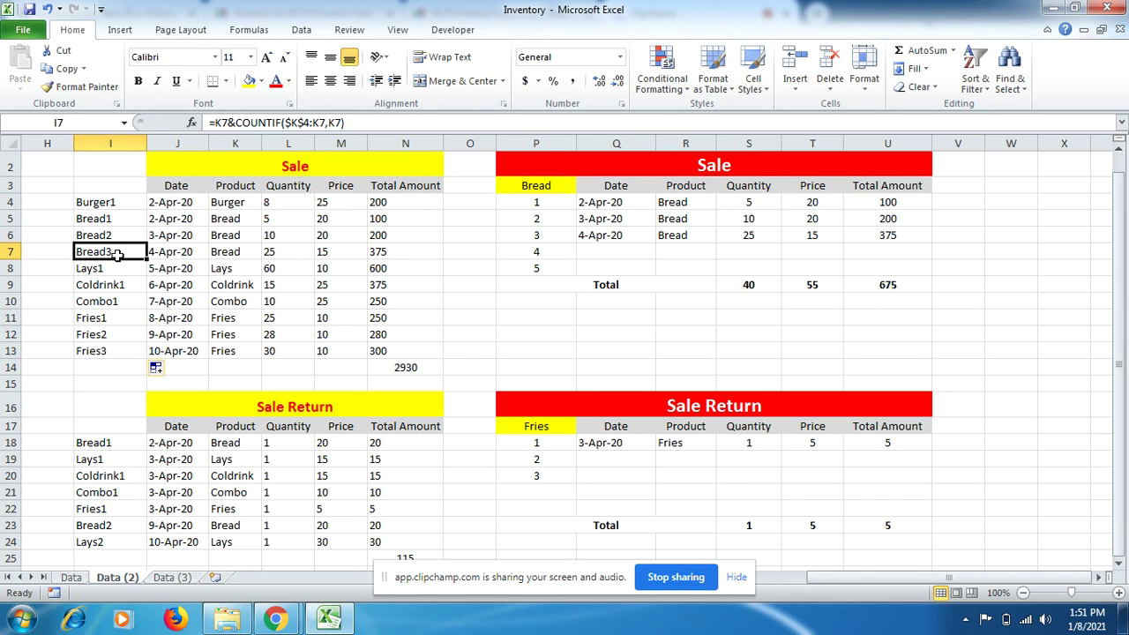
{"action": "left_click", "coordinate": [120, 319]}
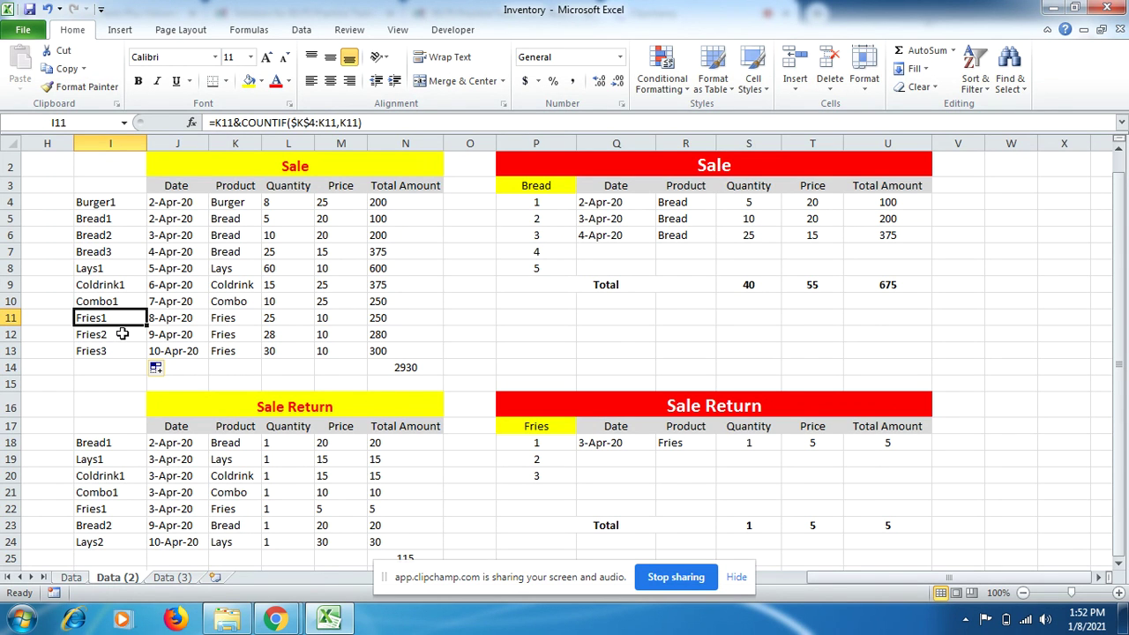
{"action": "left_click", "coordinate": [122, 335]}
{"action": "left_click", "coordinate": [122, 354]}
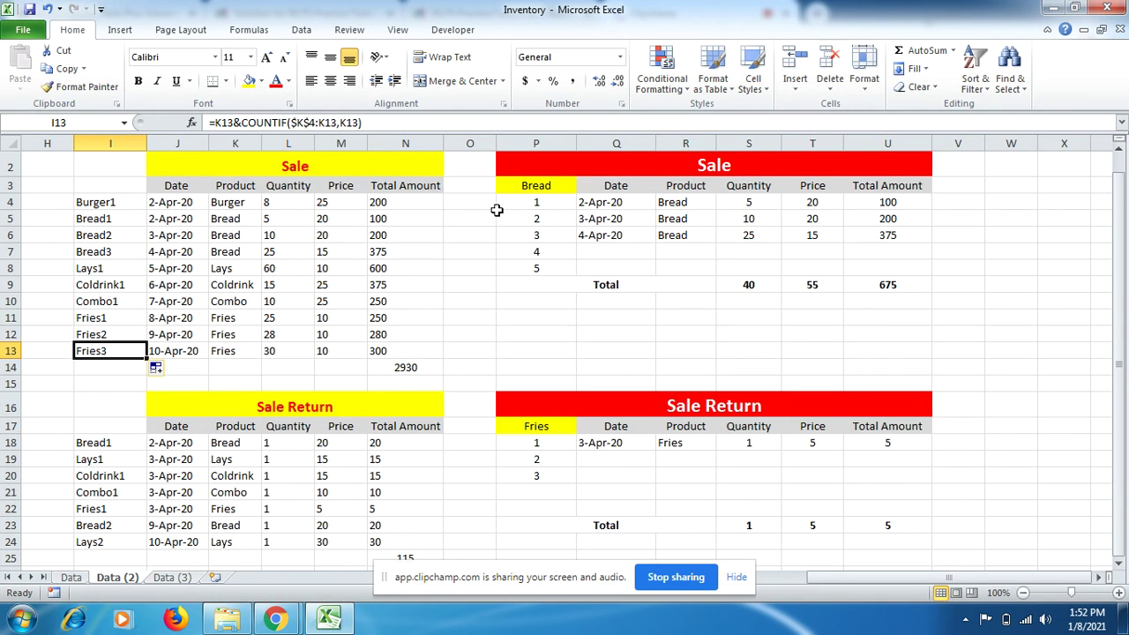
Set the product in P3 of the red Sale table to Burger and return it to Bread
{"action": "left_click_drag", "start_coordinate": [535, 189], "coordinate": [585, 187]}
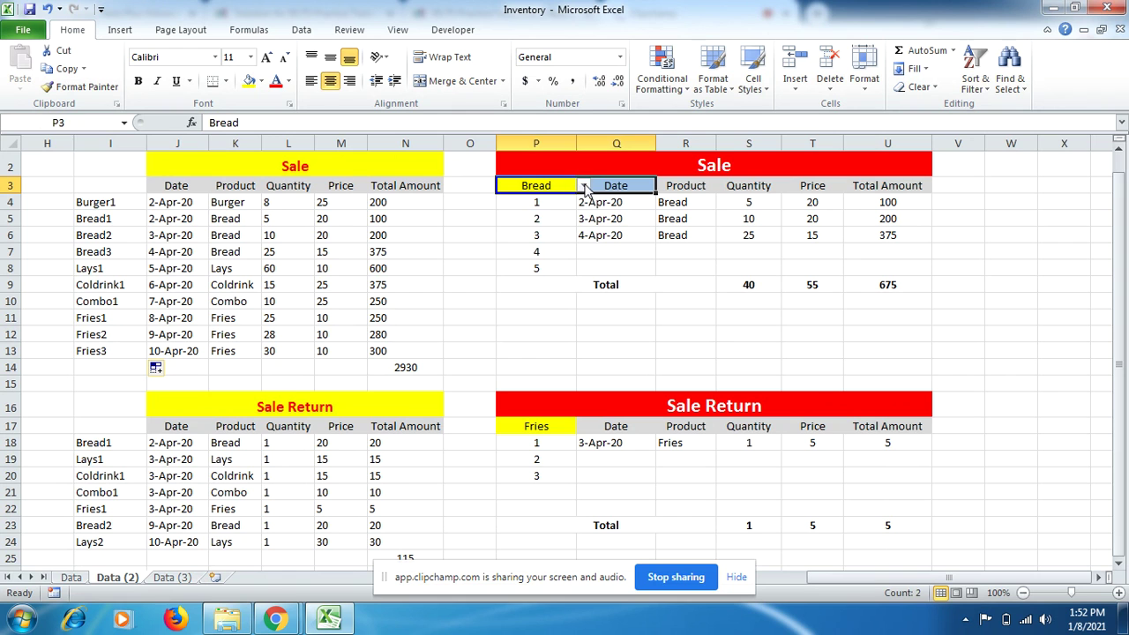
{"action": "left_click", "coordinate": [583, 187]}
{"action": "left_click", "coordinate": [573, 201]}
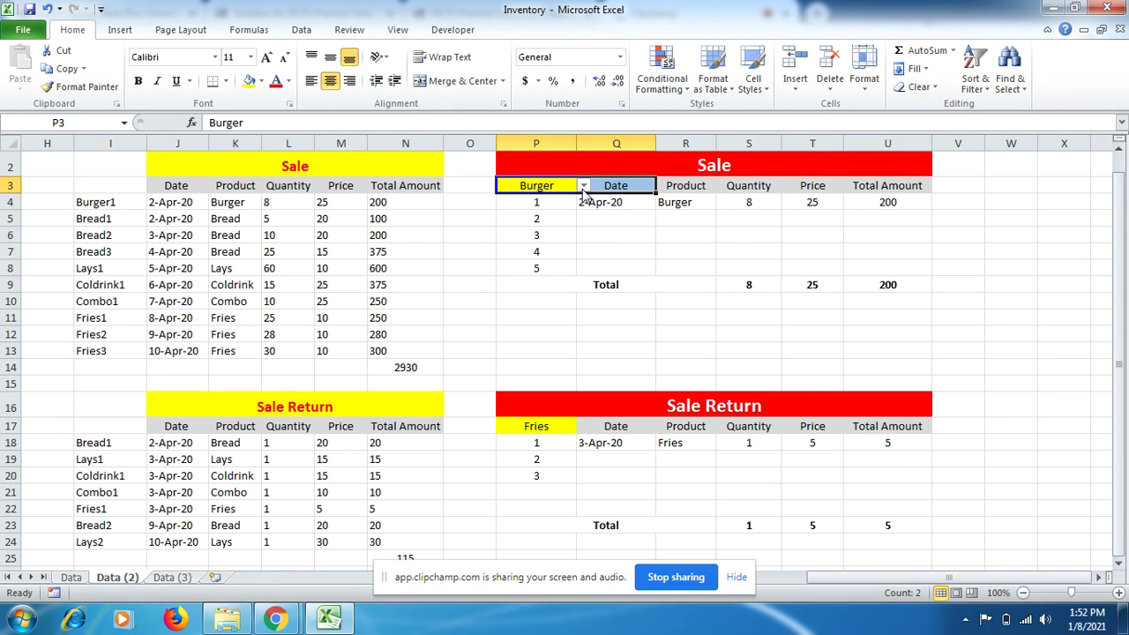
{"action": "left_click", "coordinate": [584, 187]}
{"action": "left_click", "coordinate": [529, 210]}
{"action": "left_click", "coordinate": [560, 202]}
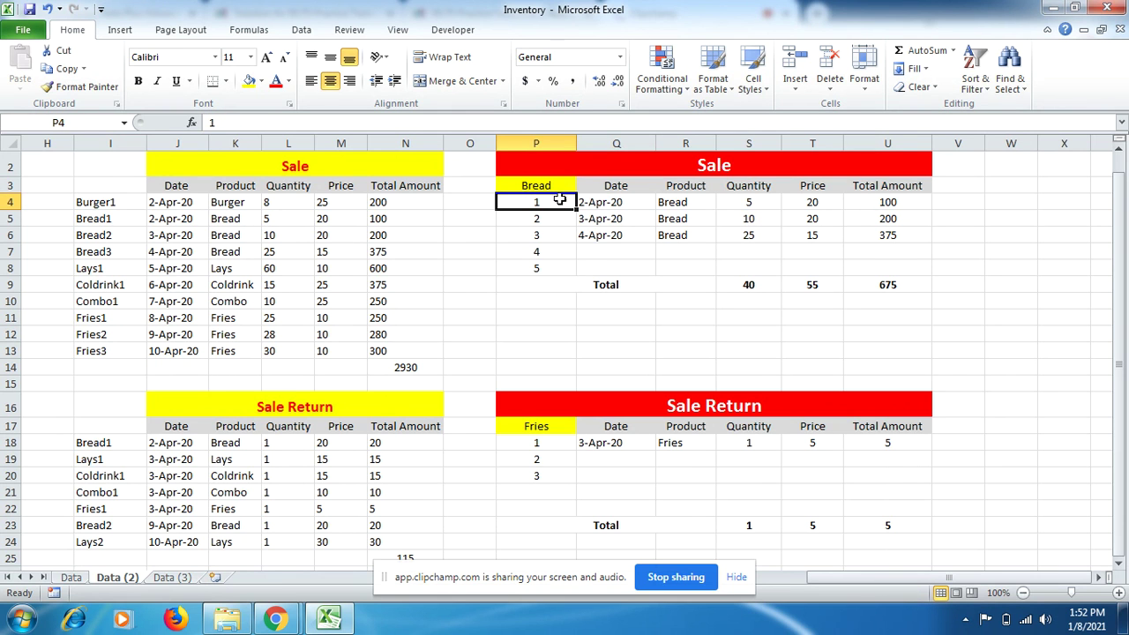
Set the product in P3 of the red Sale table to Fries
{"action": "left_click", "coordinate": [560, 190]}
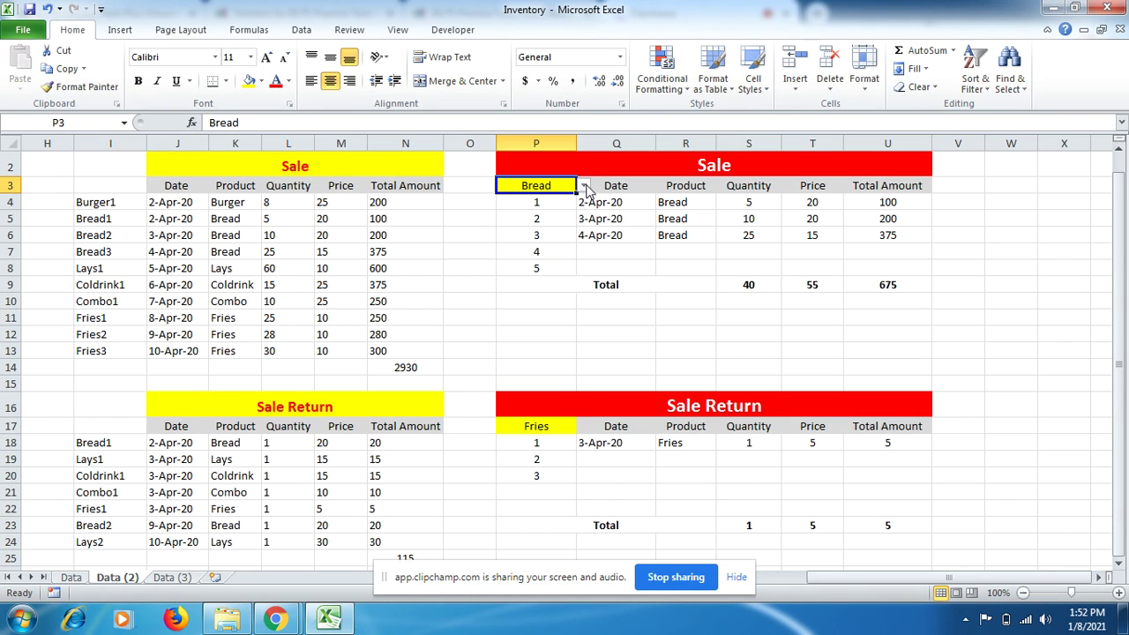
{"action": "left_click", "coordinate": [583, 186]}
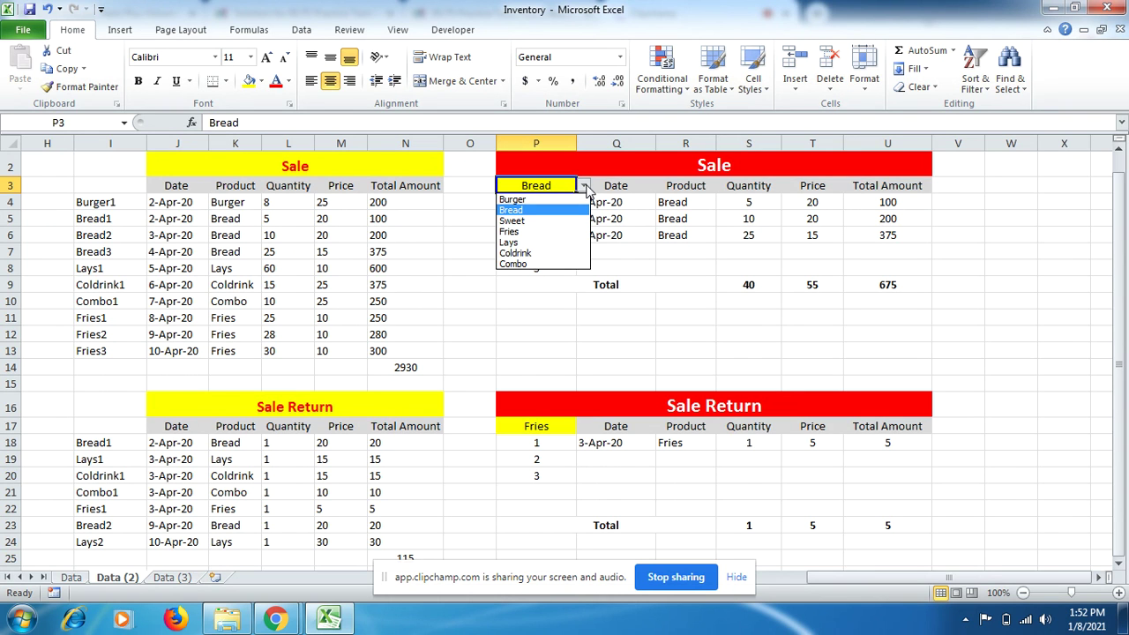
{"action": "left_click", "coordinate": [543, 232]}
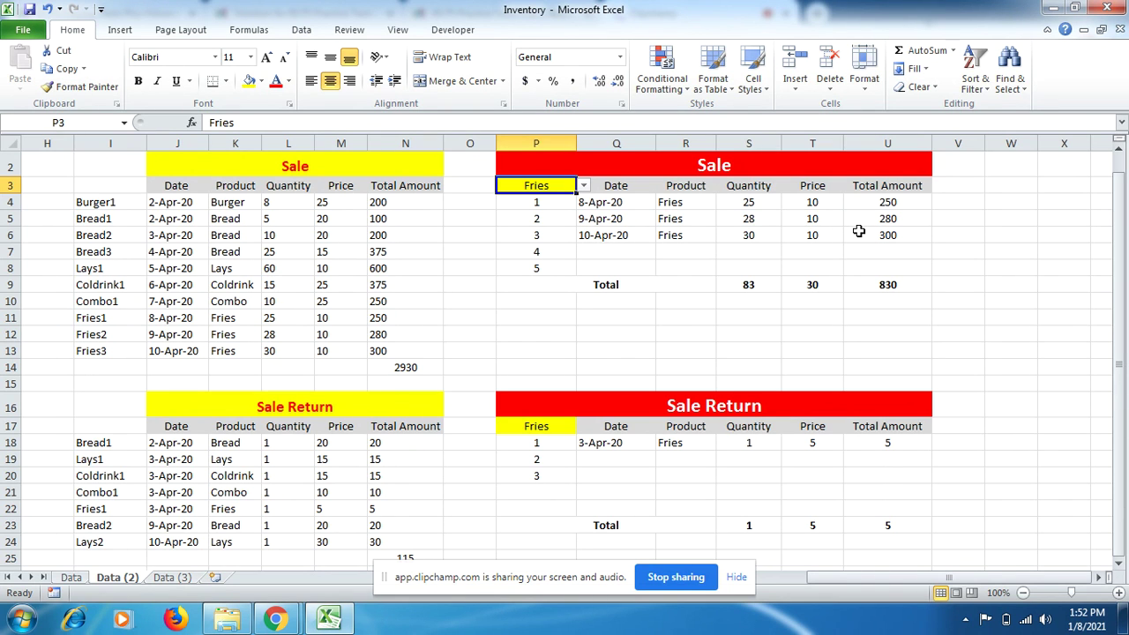
Set the product in P17 of the red Sale Return table to Bread
{"action": "left_click", "coordinate": [556, 426]}
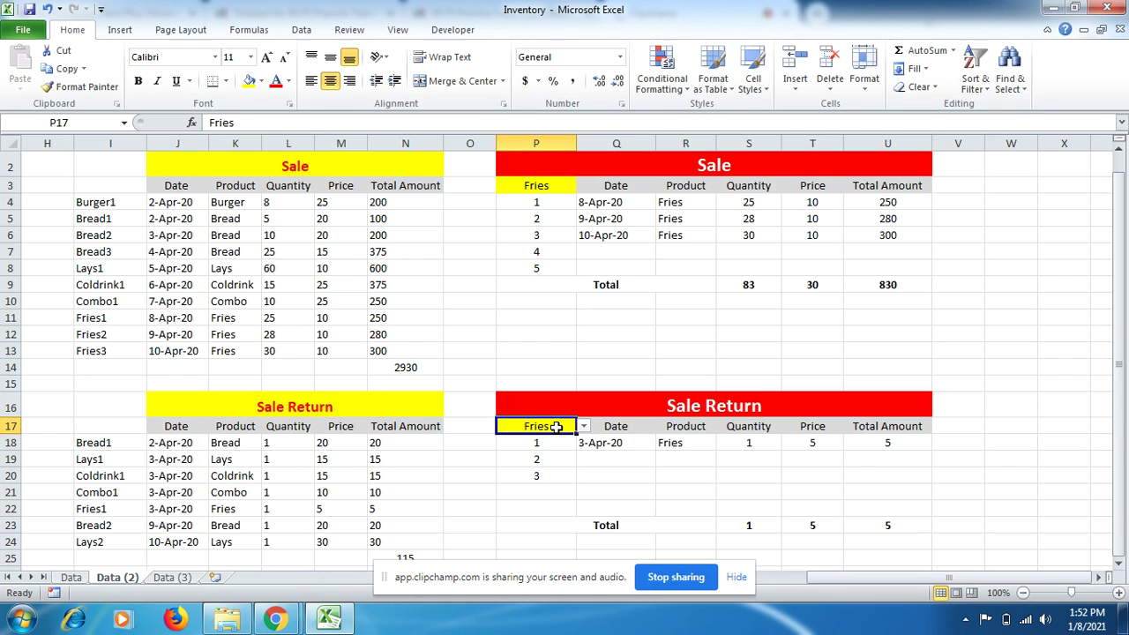
{"action": "left_click", "coordinate": [583, 426]}
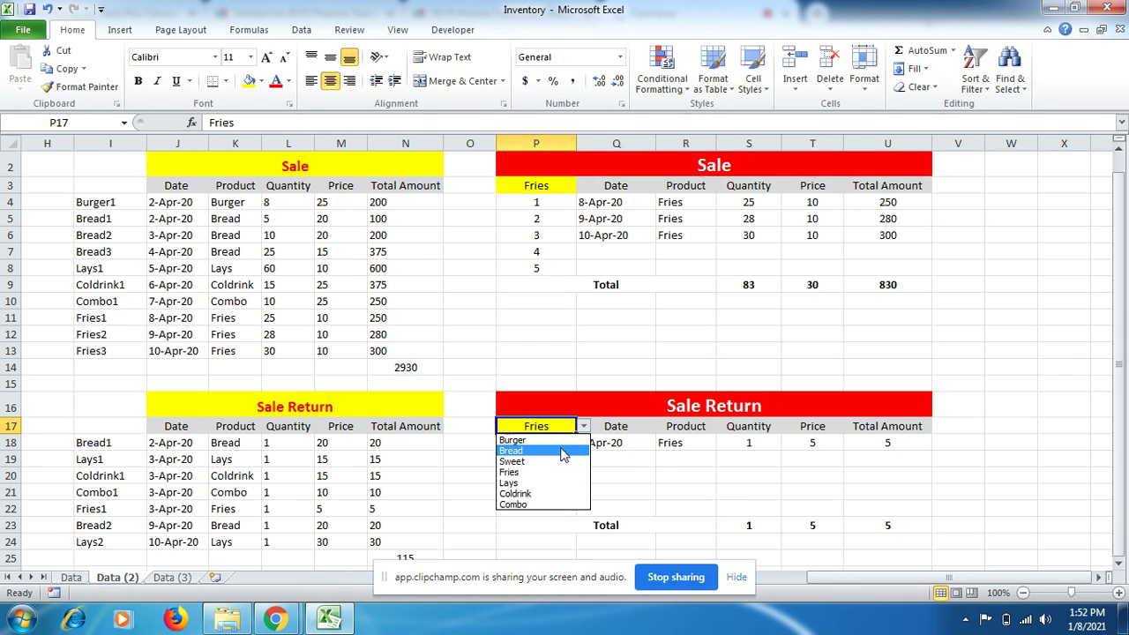
{"action": "left_click", "coordinate": [563, 452]}
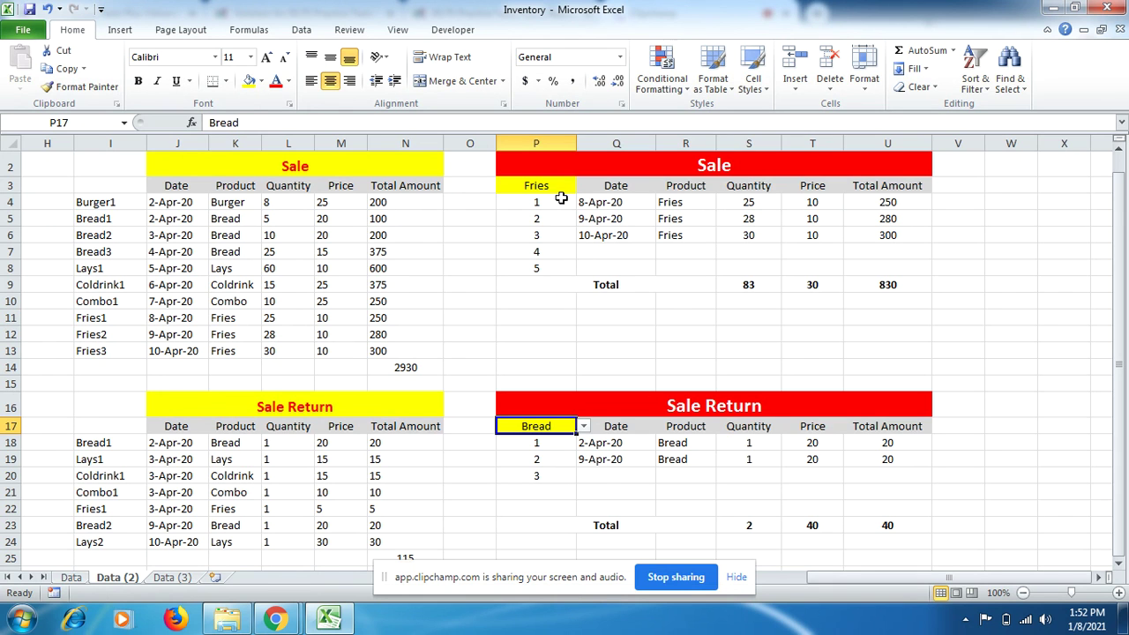
Examine the serial numbers in P4:P8, the product choices in P3 and the lookup formula behind the date in Q4
{"action": "left_click_drag", "start_coordinate": [559, 203], "coordinate": [557, 262]}
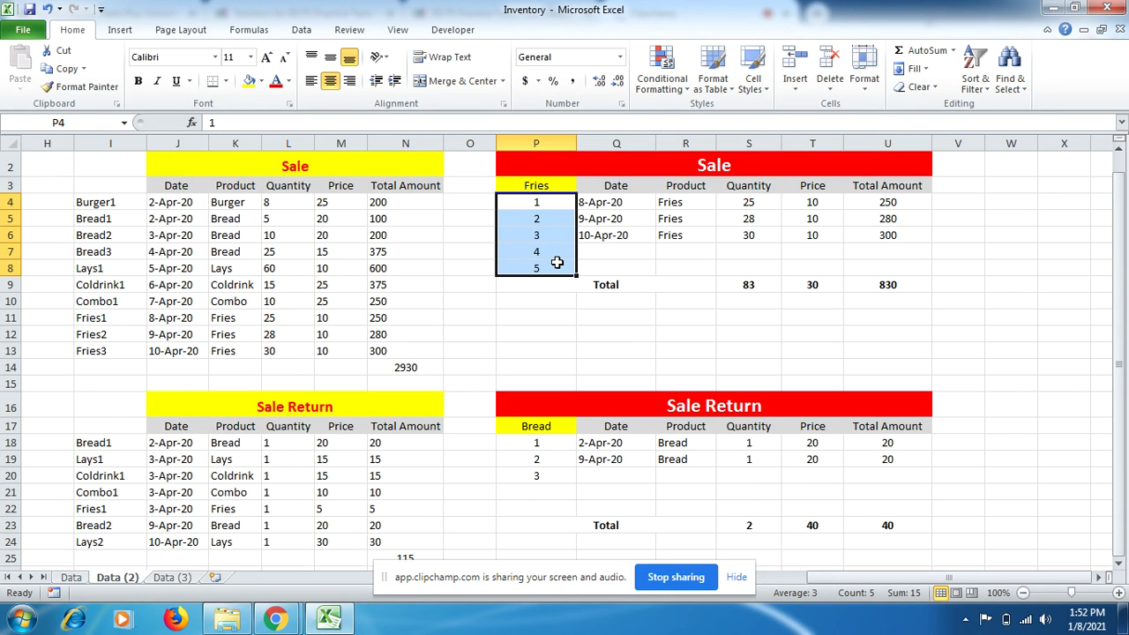
{"action": "left_click", "coordinate": [556, 202]}
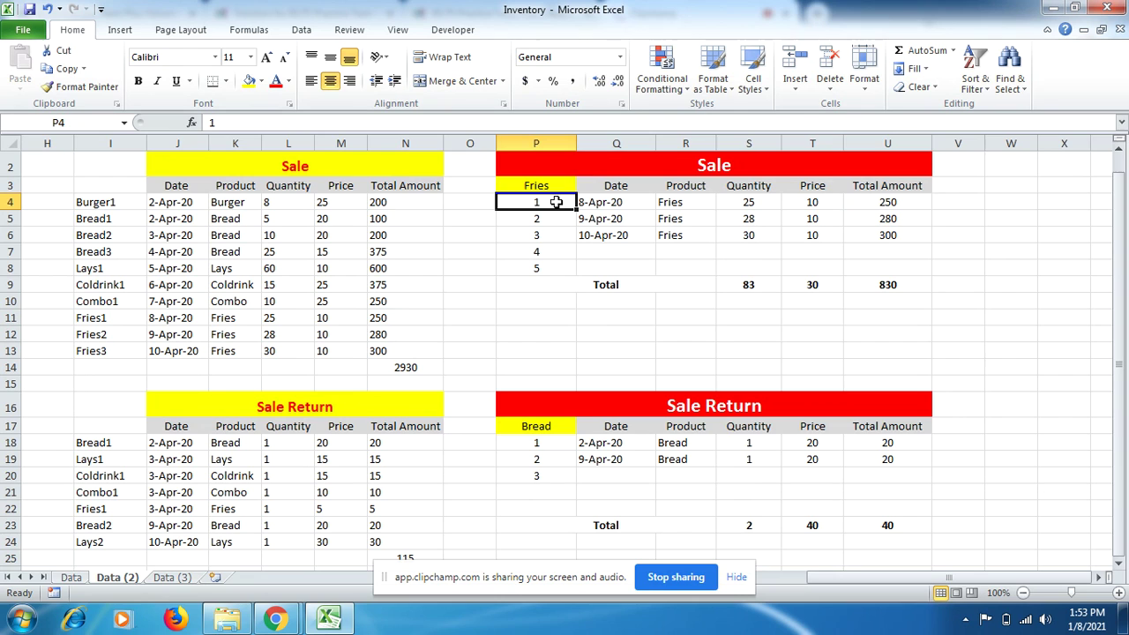
{"action": "left_click", "coordinate": [554, 186]}
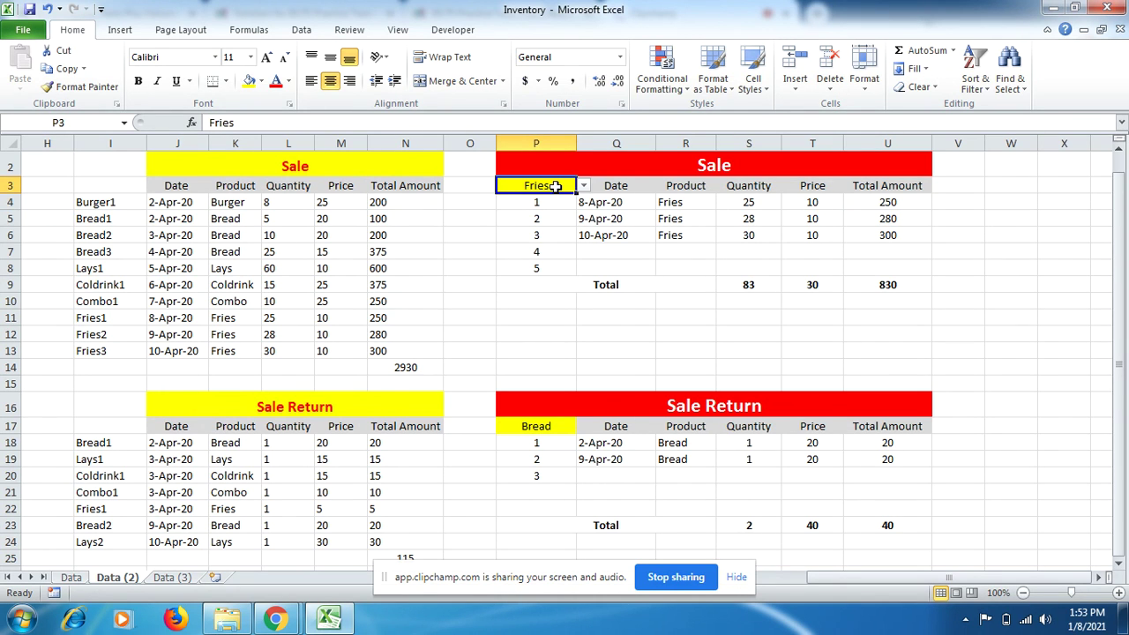
{"action": "left_click", "coordinate": [586, 187]}
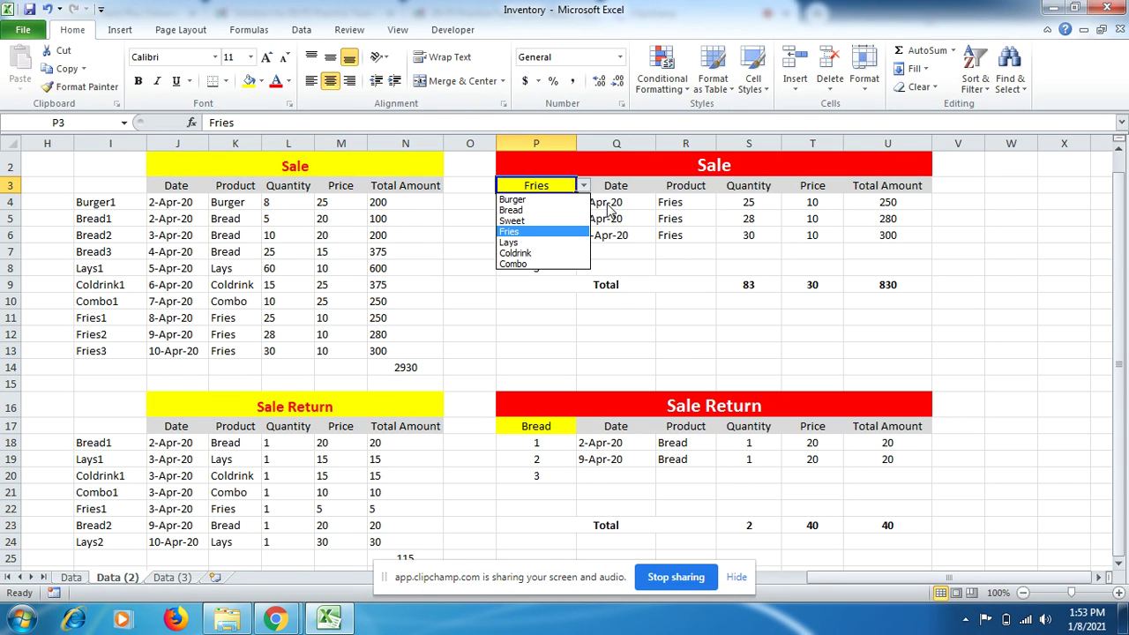
{"action": "left_click", "coordinate": [606, 202]}
{"action": "left_click", "coordinate": [607, 202]}
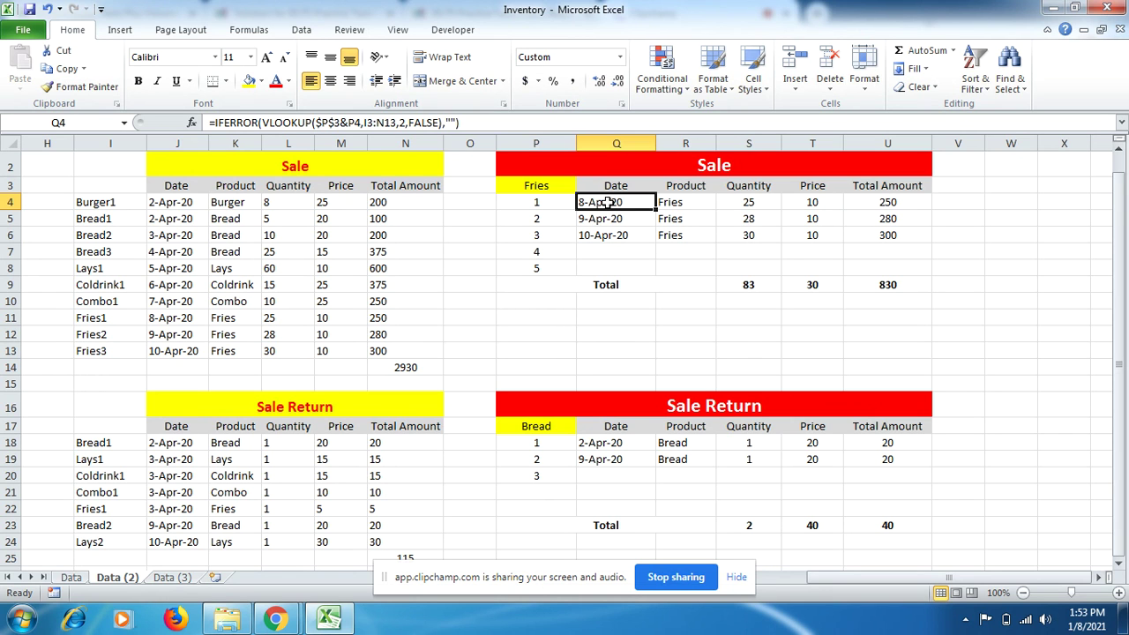
{"action": "double_click", "coordinate": [607, 202]}
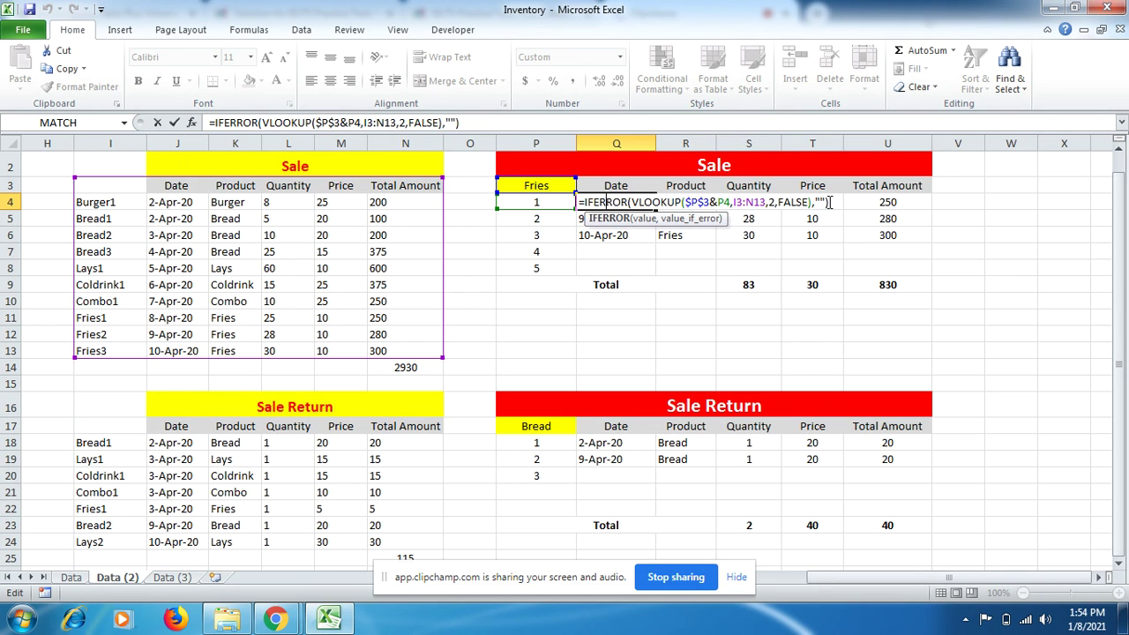
{"action": "key", "text": "Return"}
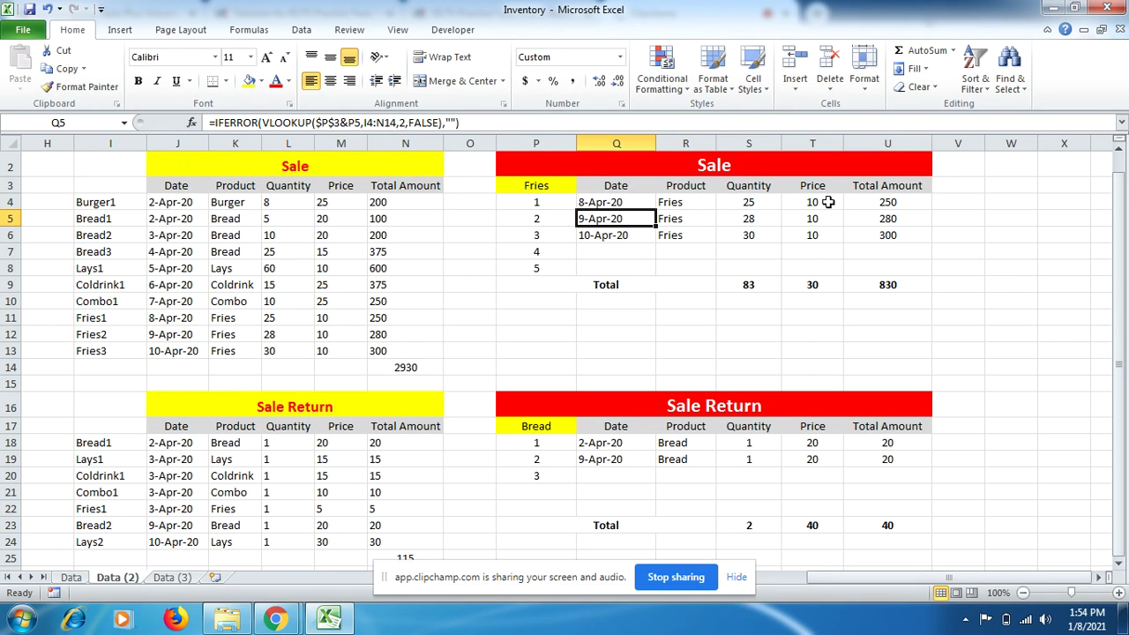
Compare the VLOOKUP column numbers in the Date, Product, Quantity, Price and Total Amount formulas in Q4:U4
{"action": "left_click", "coordinate": [619, 201]}
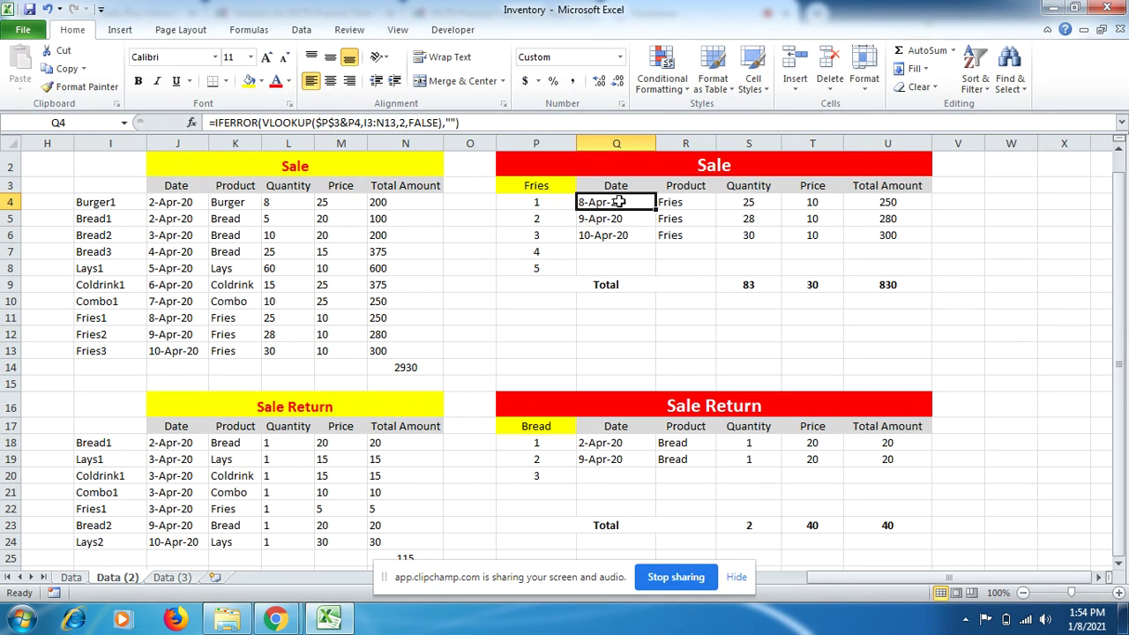
{"action": "left_click", "coordinate": [675, 204]}
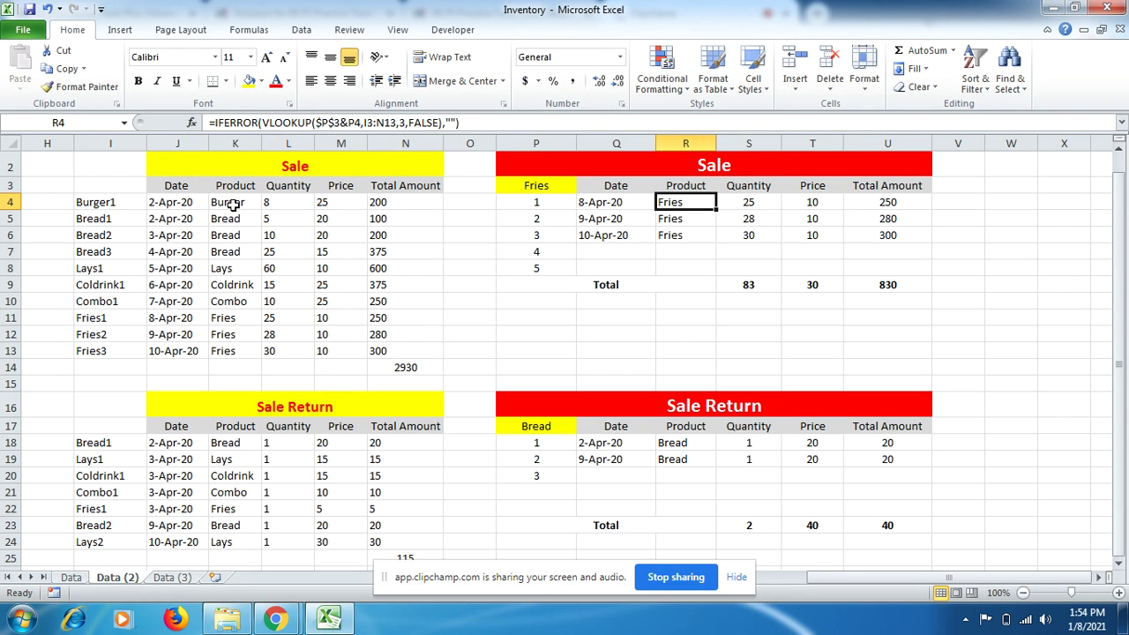
{"action": "left_click", "coordinate": [735, 204]}
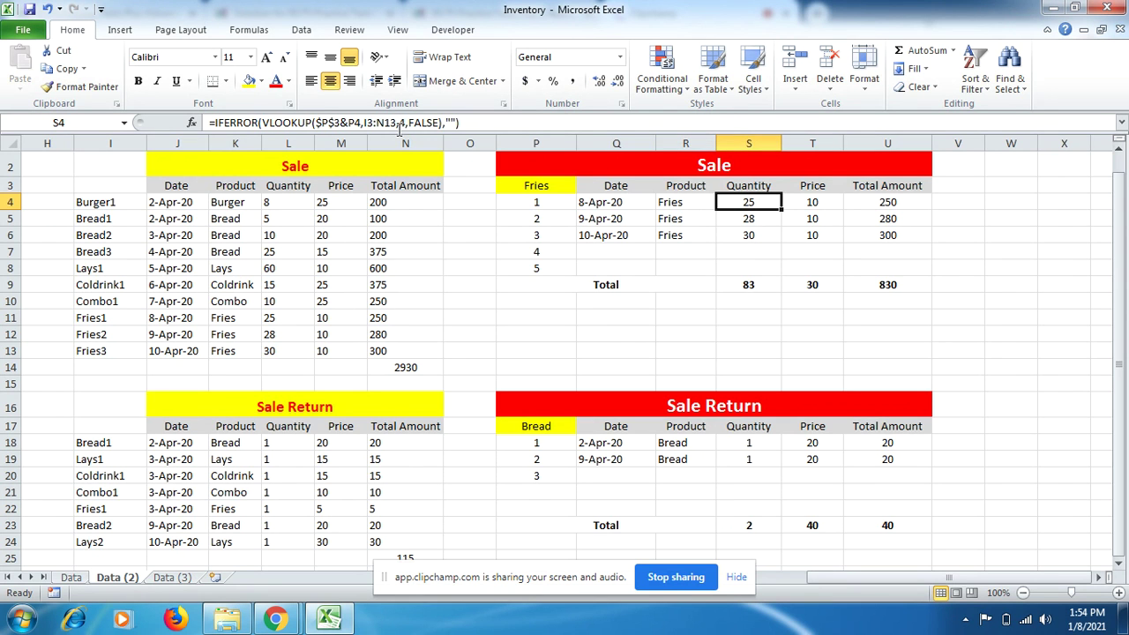
{"action": "left_click", "coordinate": [822, 203]}
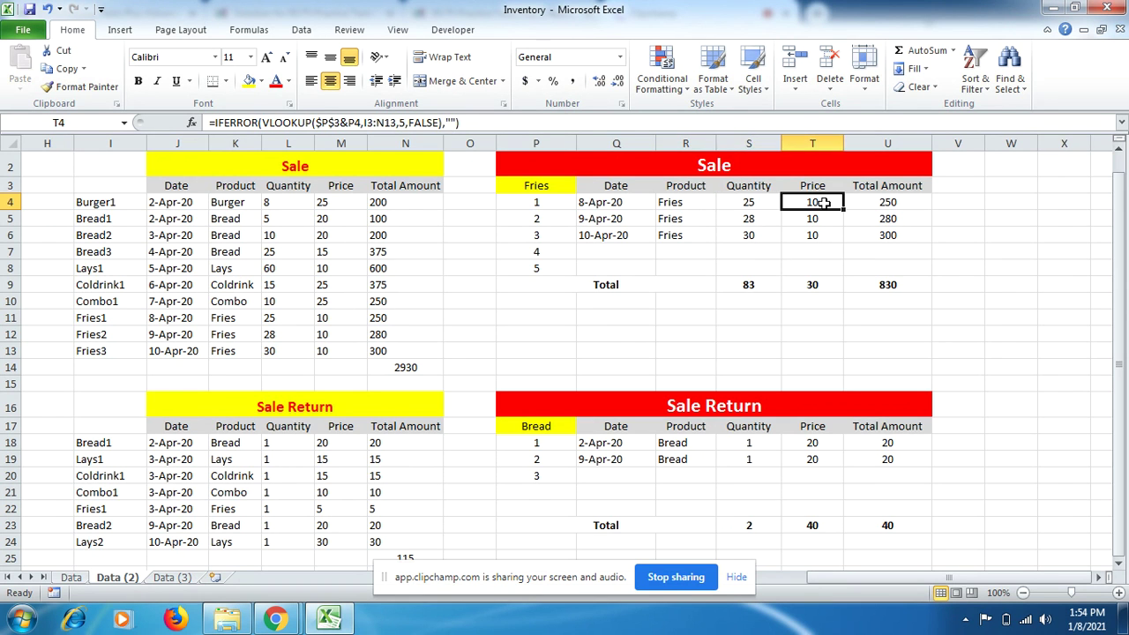
{"action": "left_click", "coordinate": [880, 204]}
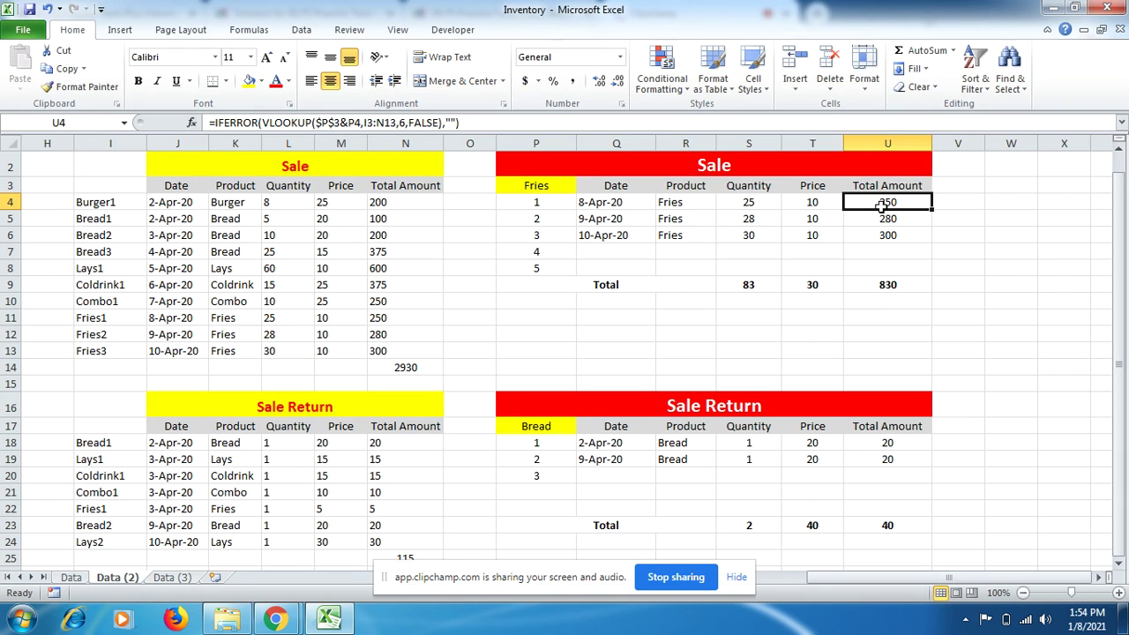
{"action": "left_click", "coordinate": [602, 203]}
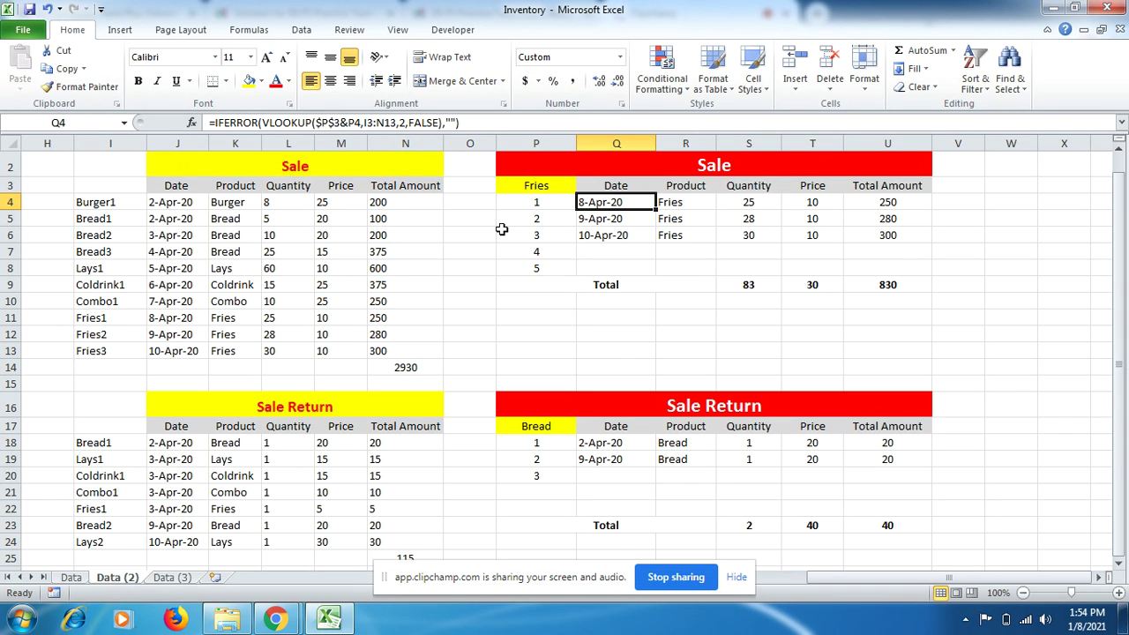
Try the red Sale table's lookup with Coldrink and with Combo as the product in P3
{"action": "left_click", "coordinate": [538, 186]}
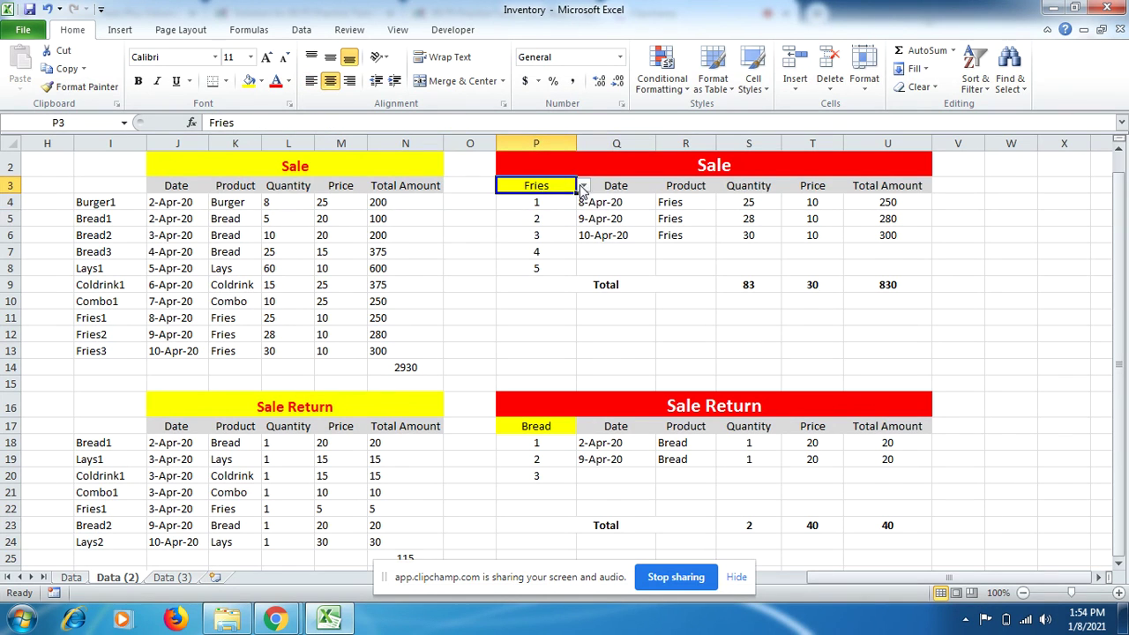
{"action": "left_click", "coordinate": [583, 187]}
{"action": "left_click", "coordinate": [553, 253]}
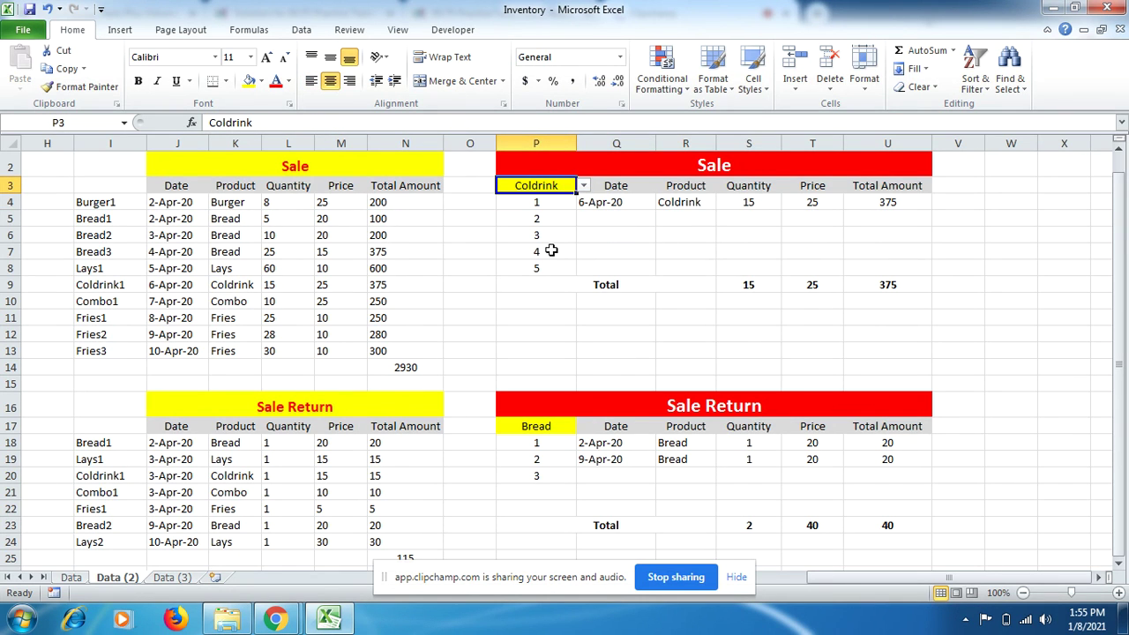
{"action": "left_click", "coordinate": [582, 187]}
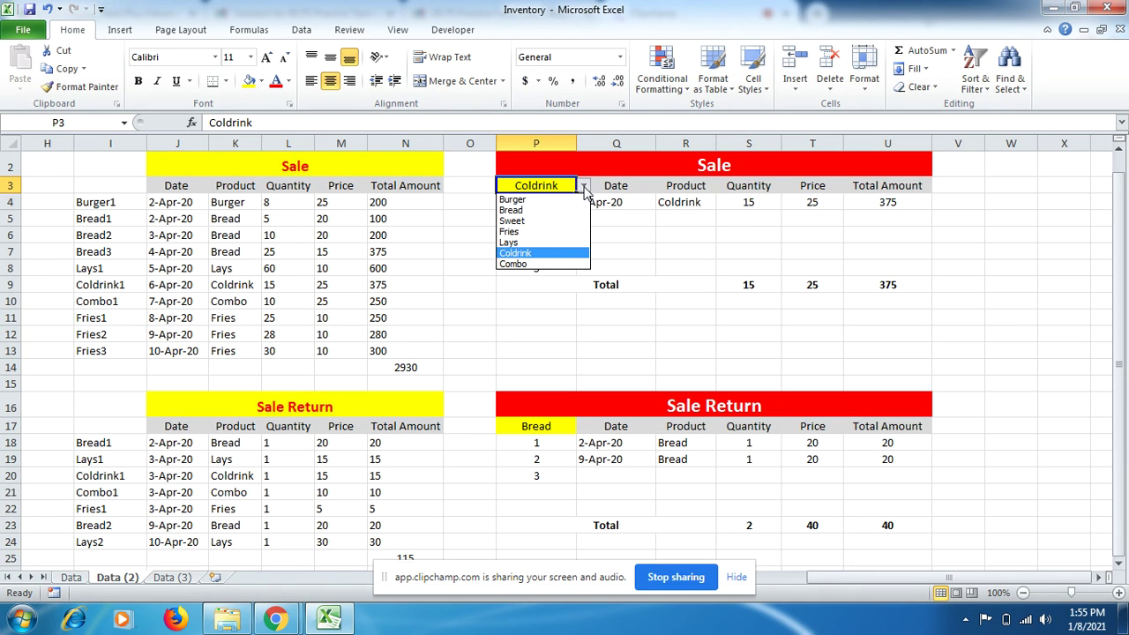
{"action": "left_click", "coordinate": [541, 265]}
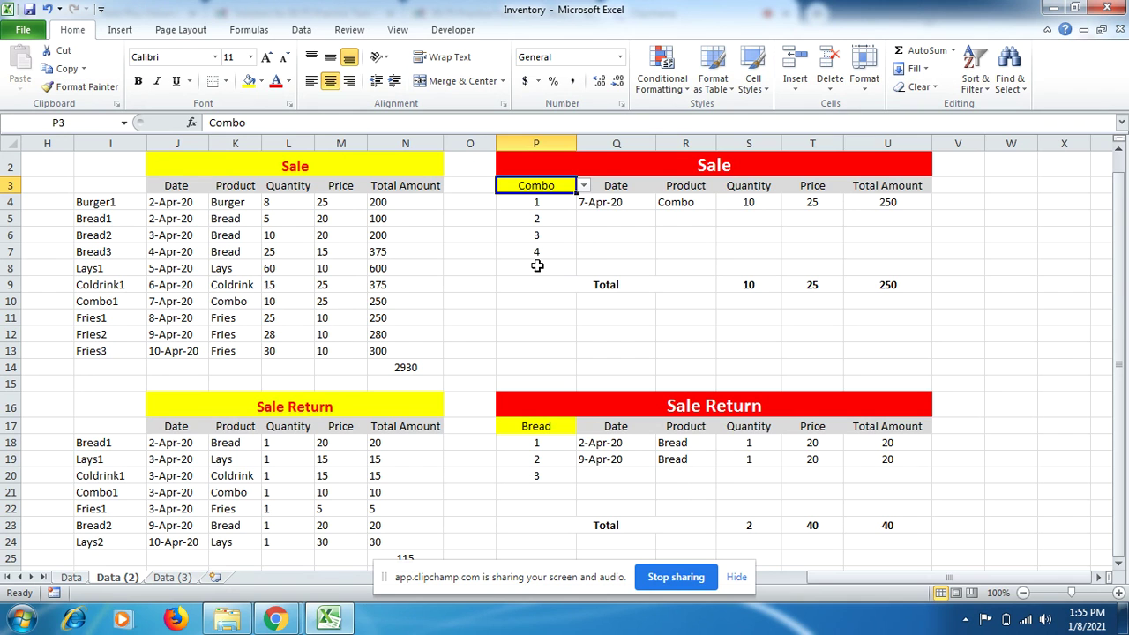
{"action": "left_click", "coordinate": [584, 201]}
Set the product in P3 back to Fries for the red Sale table
{"action": "left_click_drag", "start_coordinate": [562, 186], "coordinate": [585, 189]}
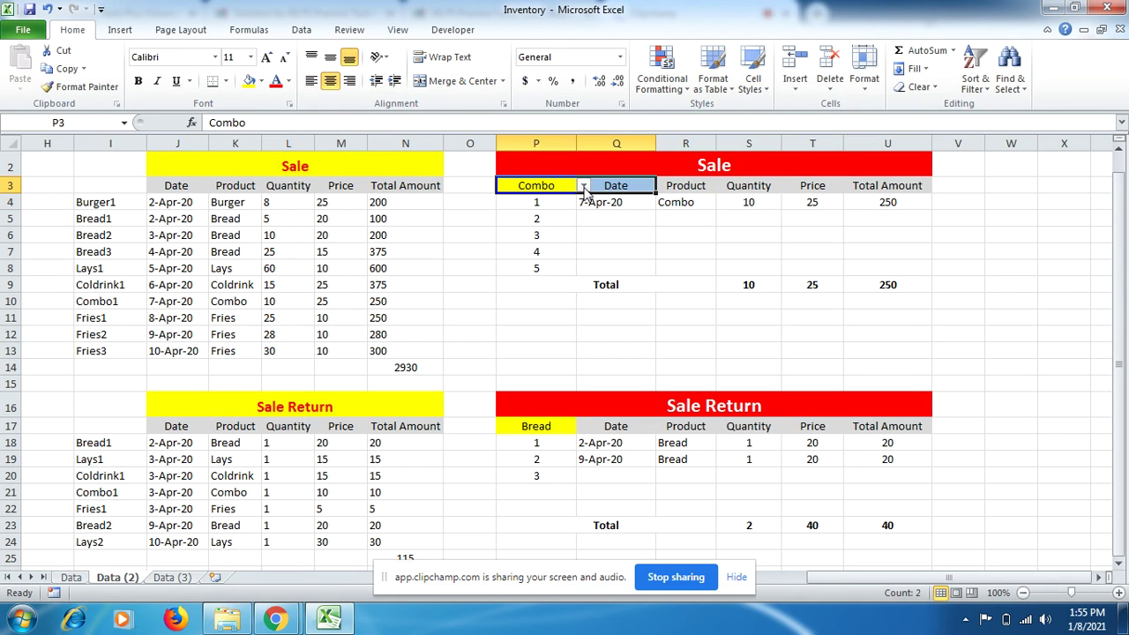
{"action": "left_click", "coordinate": [582, 186]}
{"action": "left_click", "coordinate": [553, 232]}
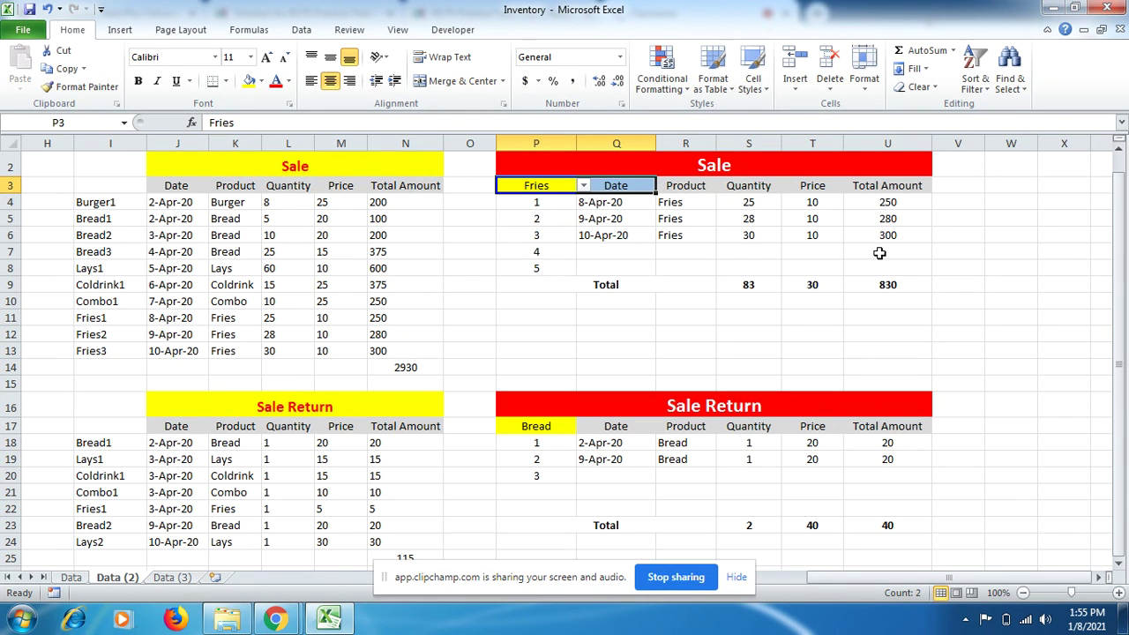
{"action": "left_click", "coordinate": [649, 486]}
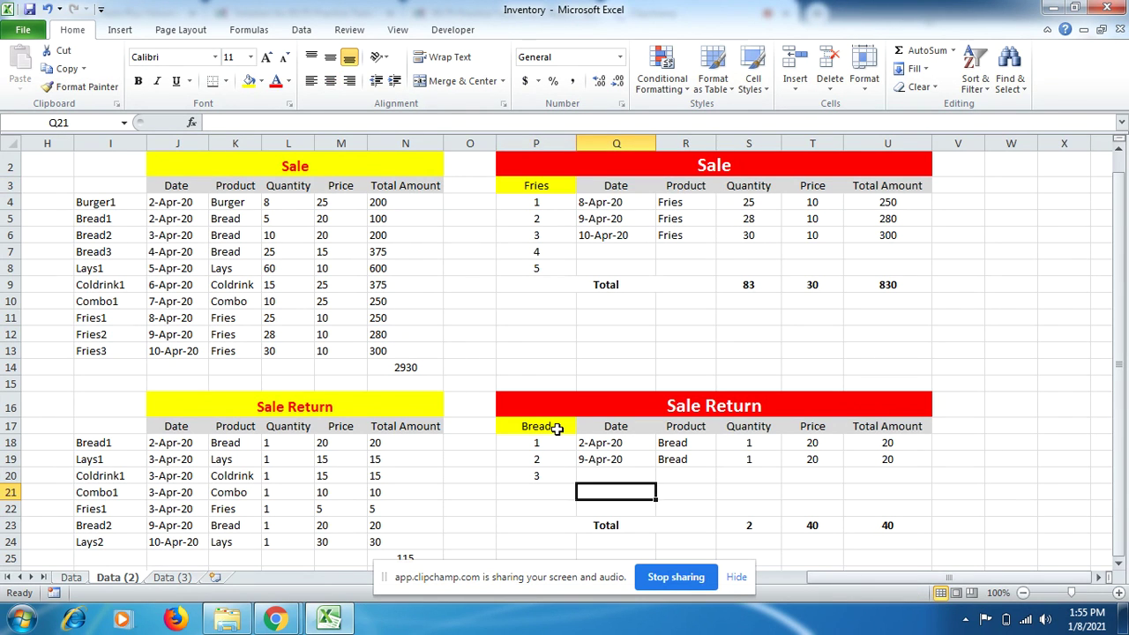
Set the product in P17 to Fries for the red Sale Return table
{"action": "left_click", "coordinate": [557, 429]}
{"action": "left_click", "coordinate": [584, 426]}
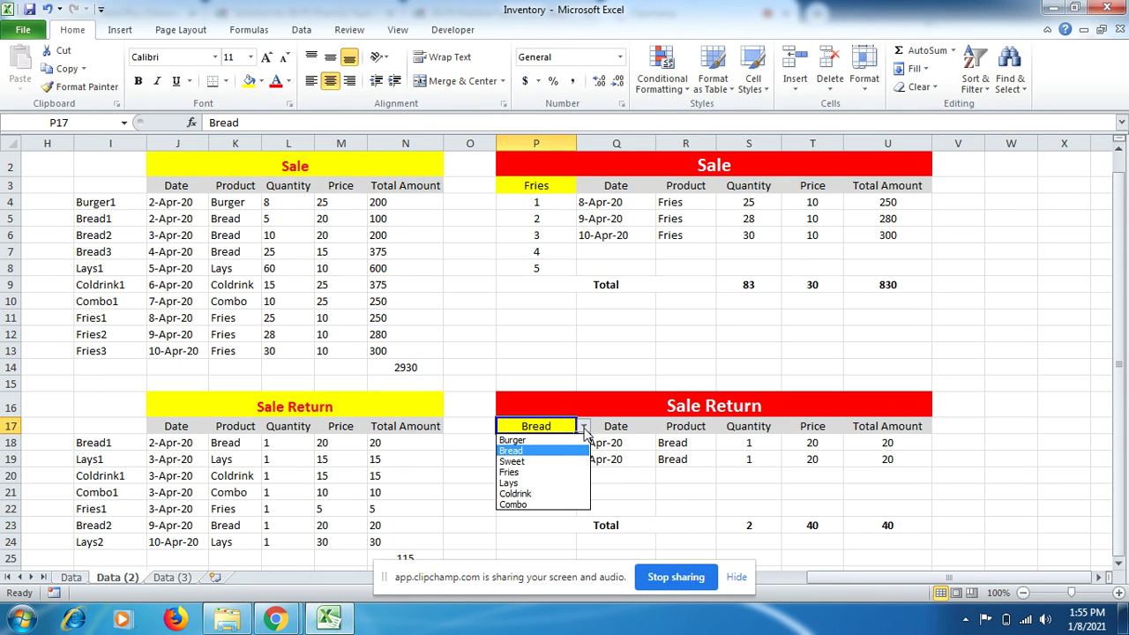
{"action": "left_click", "coordinate": [543, 474]}
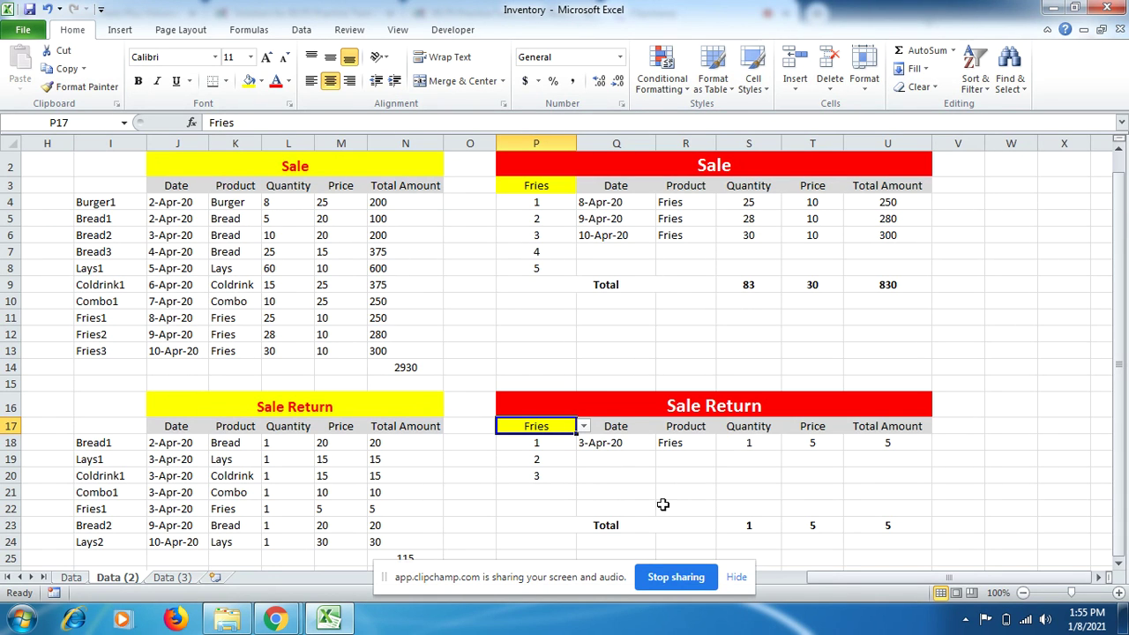
Check the formula in Q7 and the contents of Q8:U8 in the unfilled rows of the red Sale table
{"action": "left_click", "coordinate": [634, 252]}
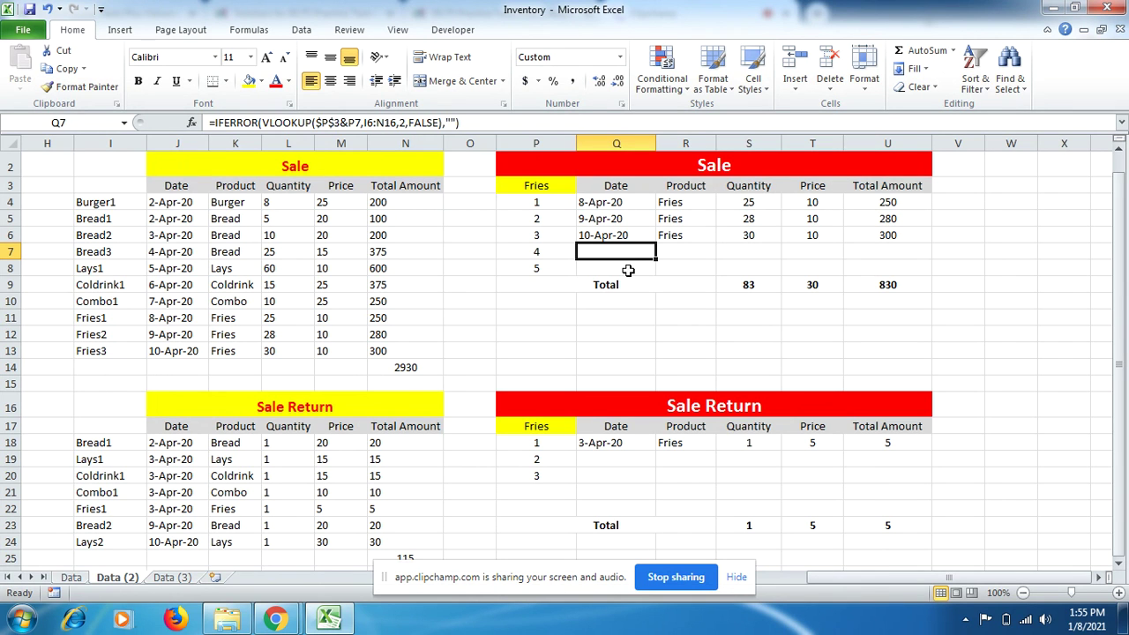
{"action": "left_click", "coordinate": [629, 270]}
{"action": "left_click", "coordinate": [670, 270]}
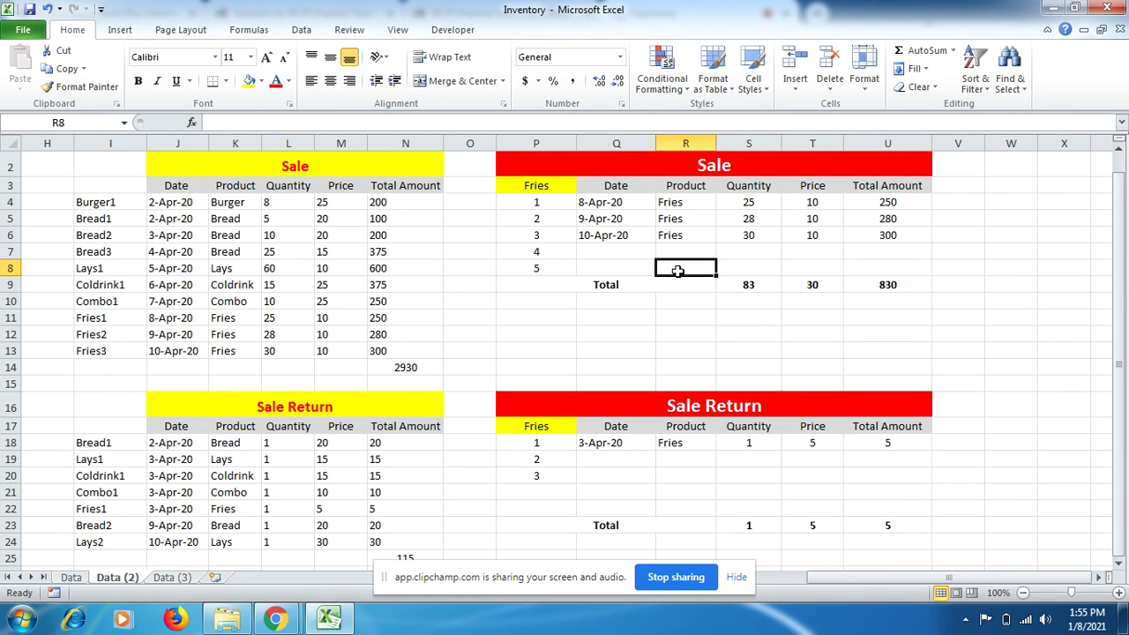
{"action": "left_click", "coordinate": [734, 272]}
{"action": "left_click", "coordinate": [799, 273]}
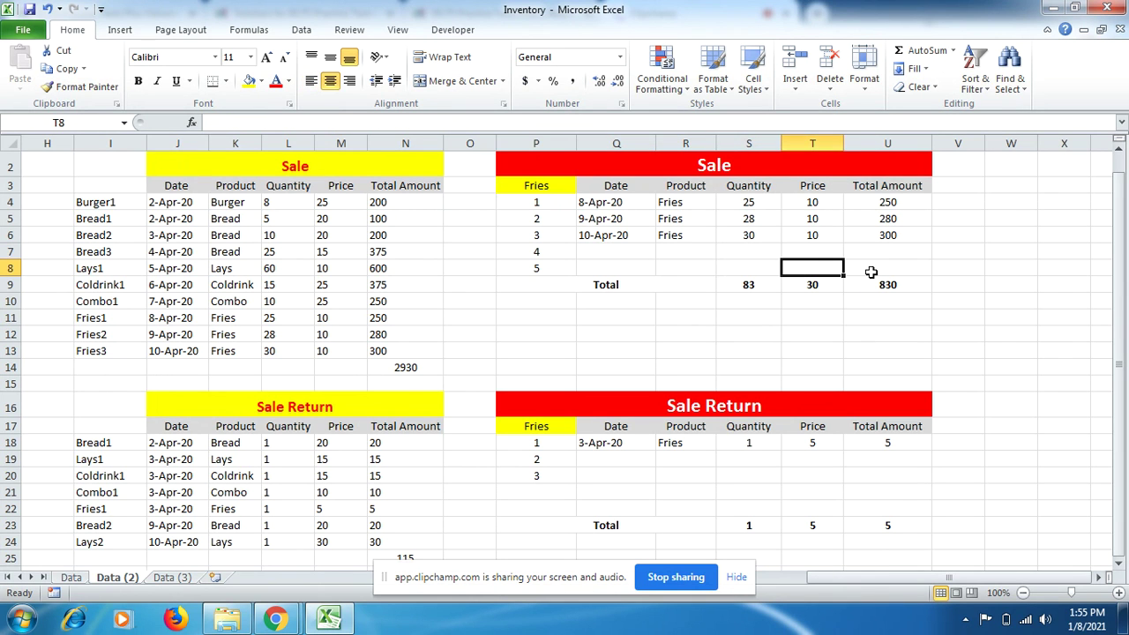
{"action": "left_click", "coordinate": [870, 271]}
{"action": "left_click", "coordinate": [805, 319]}
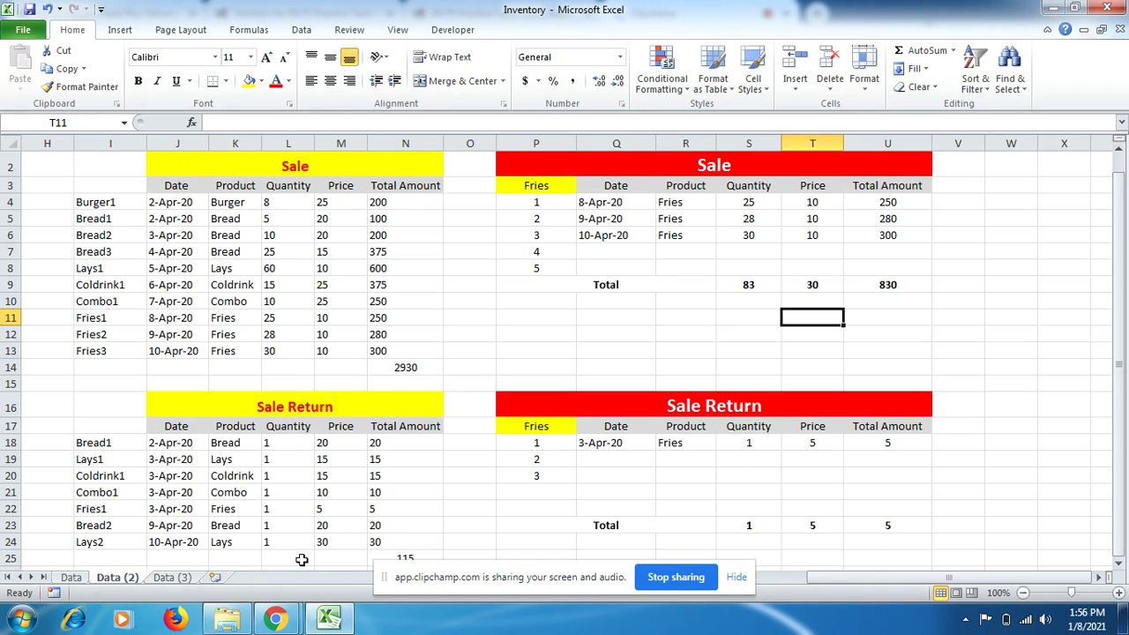
{"action": "mouse_move", "coordinate": [330, 620]}
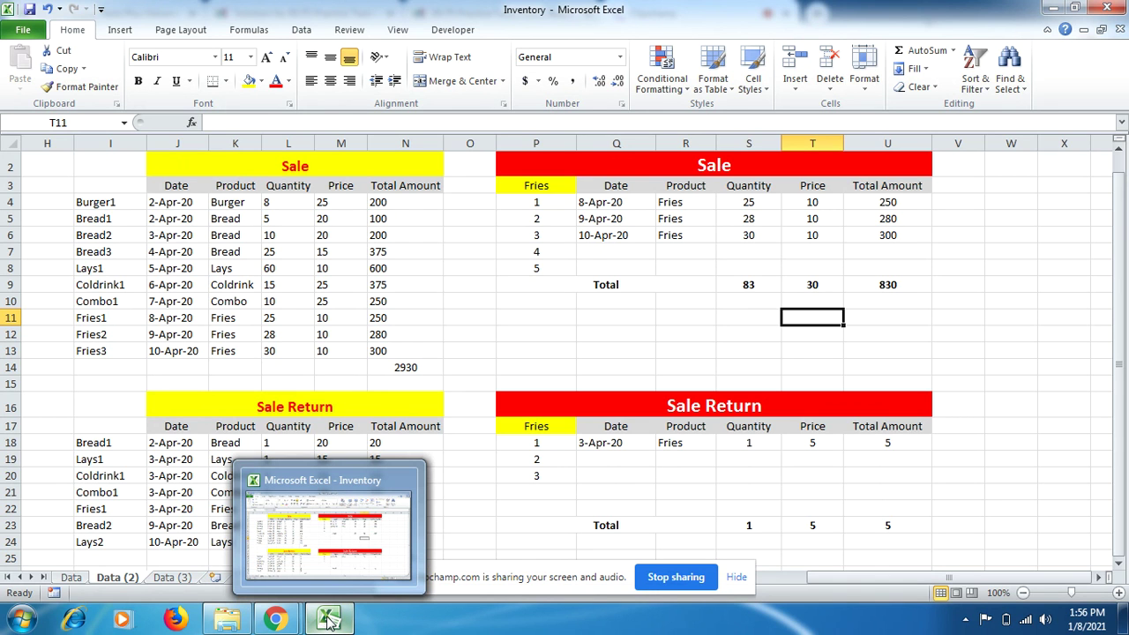
{"action": "left_click", "coordinate": [536, 315]}
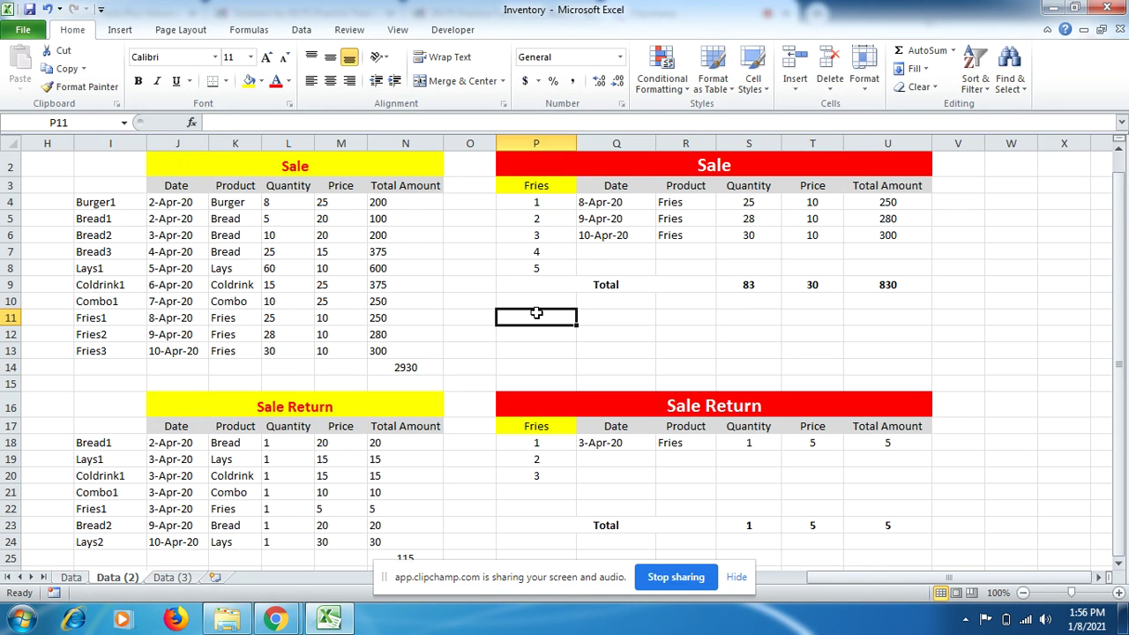